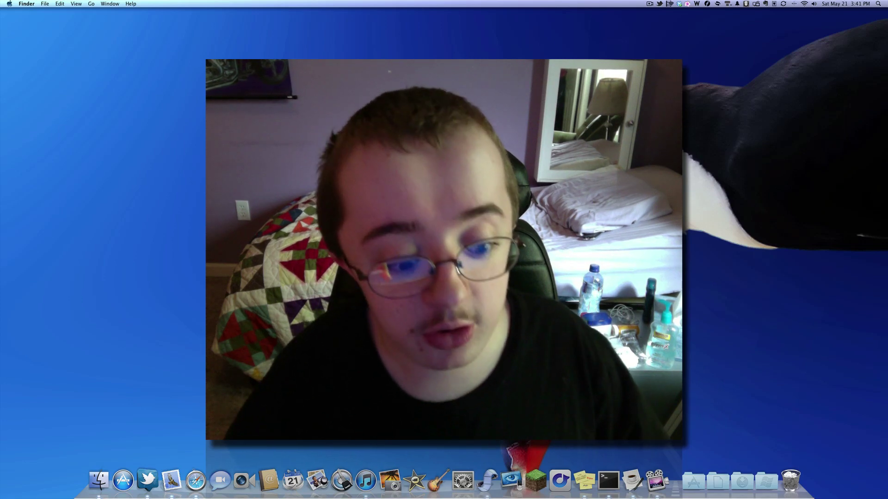
- Launch Safari and turn on 'Open safe files after downloading' in General preferences
{"action": "left_click", "coordinate": [195, 483]}
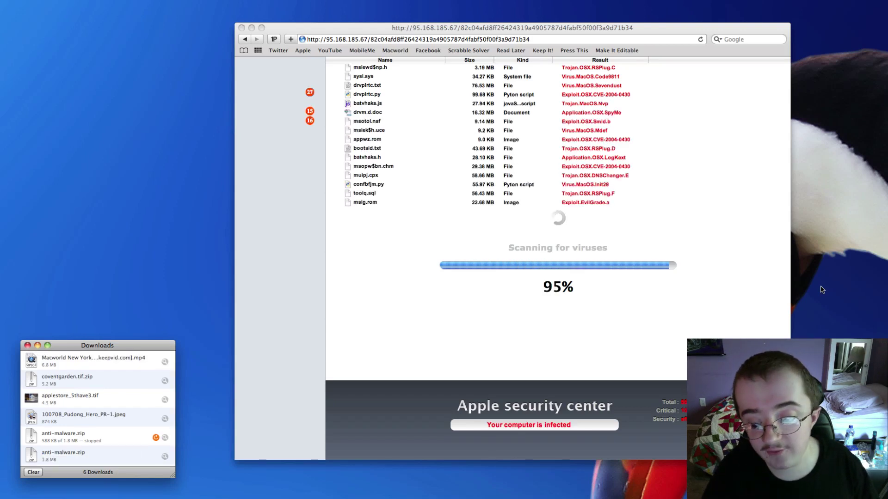
{"action": "left_click", "coordinate": [583, 29]}
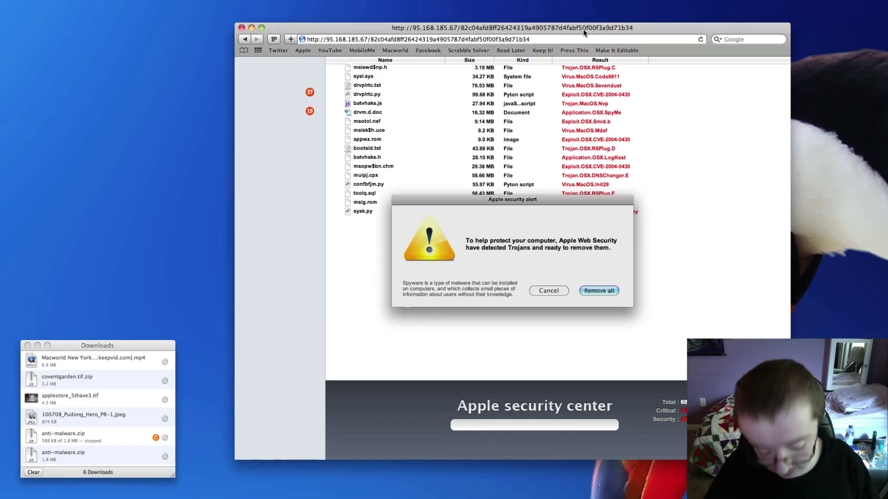
{"action": "key", "text": "super+comma"}
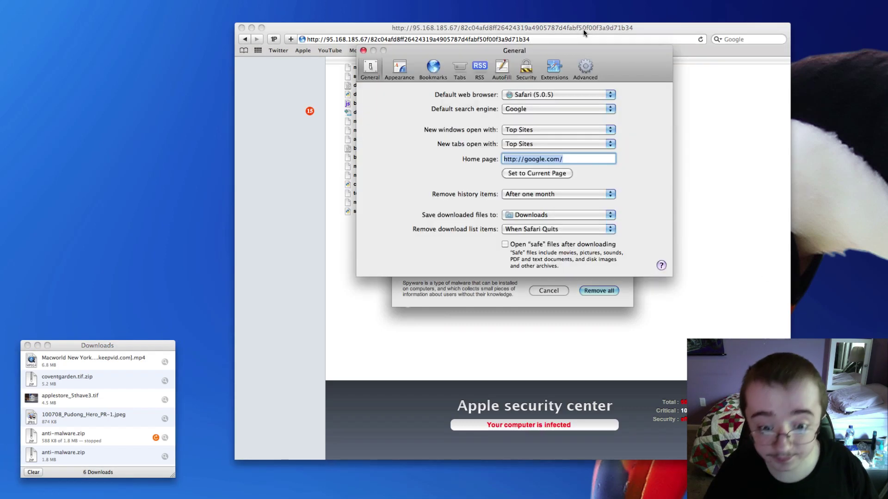
{"action": "left_click", "coordinate": [506, 245]}
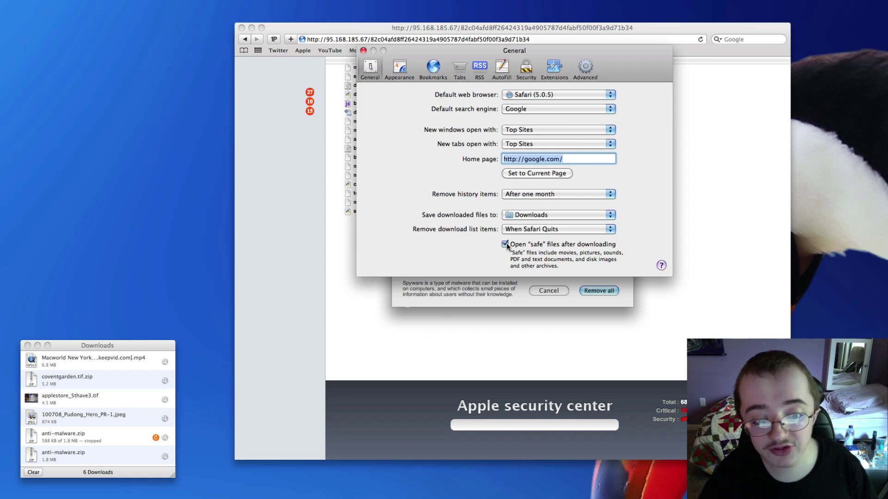
{"action": "key", "text": "super+w"}
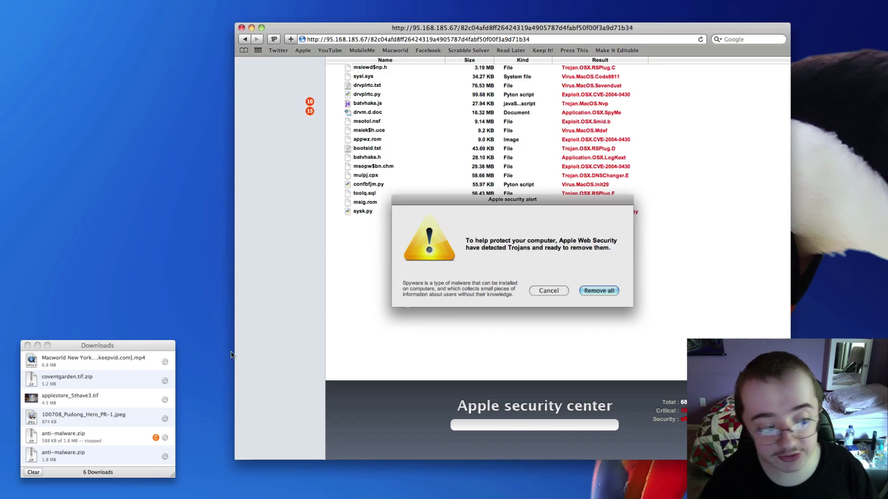
- Close the Downloads list so MacProtector.mpkg downloads and opens in the Installer
{"action": "left_click", "coordinate": [27, 346]}
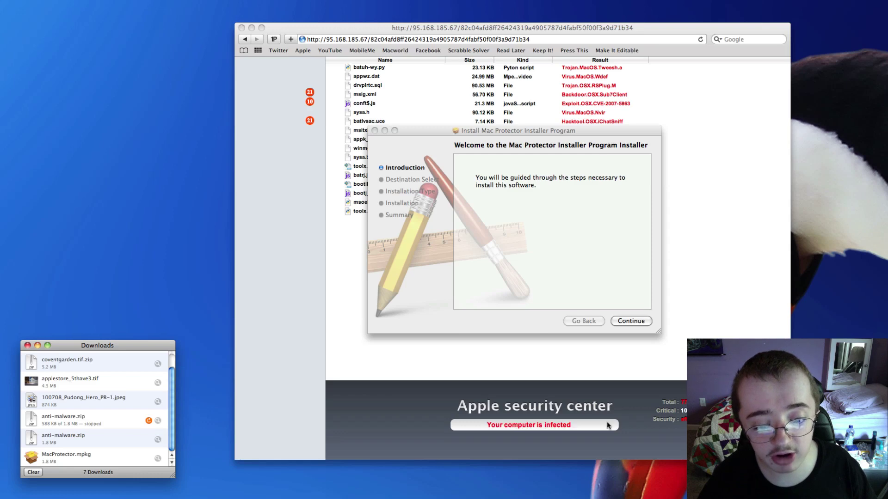
- Install Mac Protector on Macintosh HD, authorizing with the admin password
{"action": "left_click", "coordinate": [619, 324]}
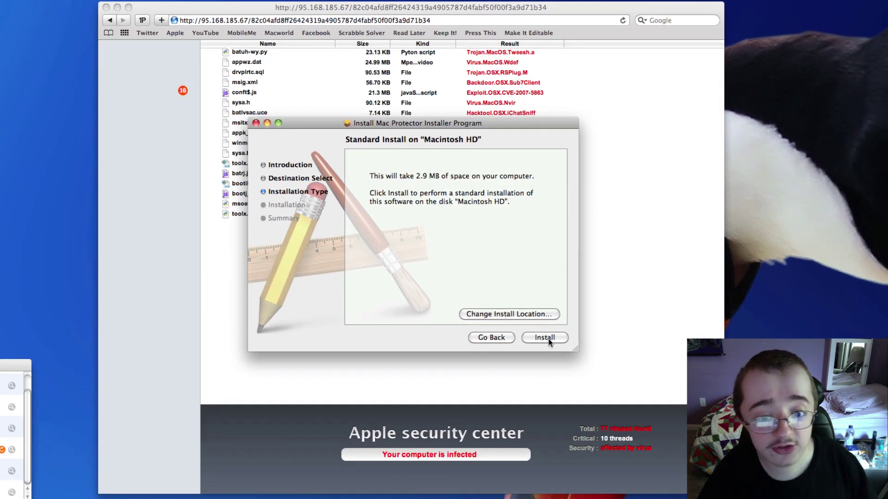
{"action": "left_click", "coordinate": [548, 338]}
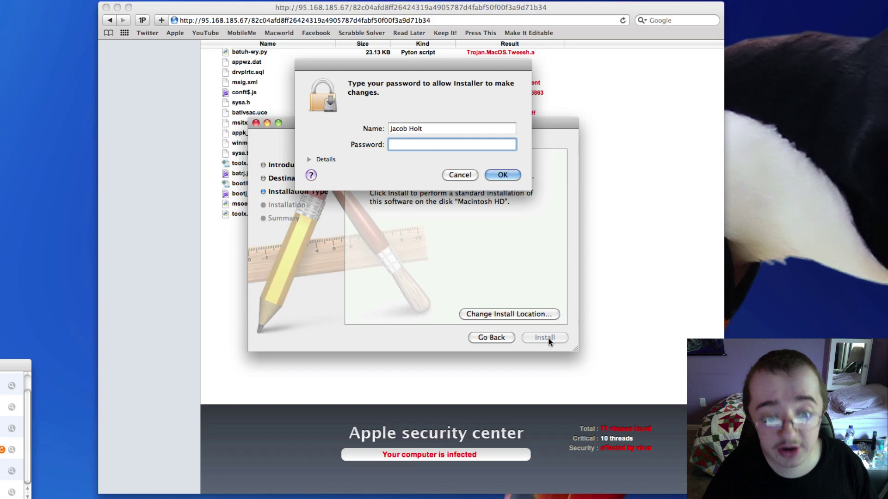
{"action": "type", "text": "***********"}
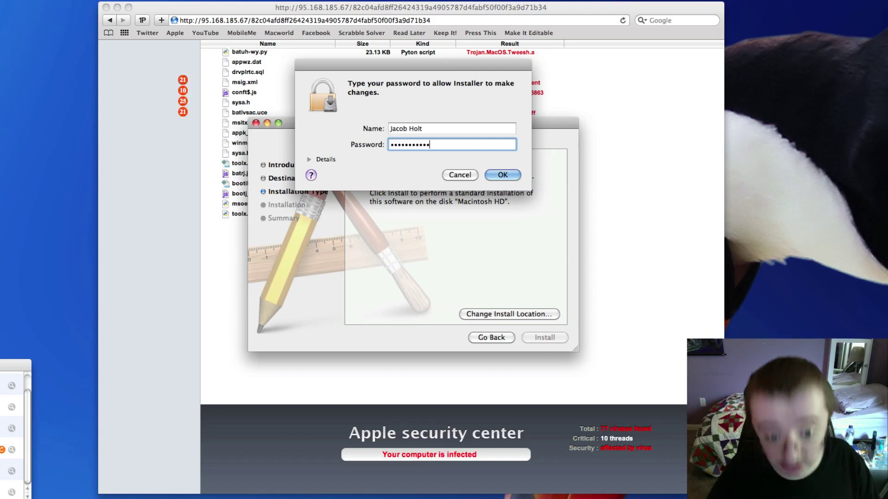
{"action": "key", "text": "Return"}
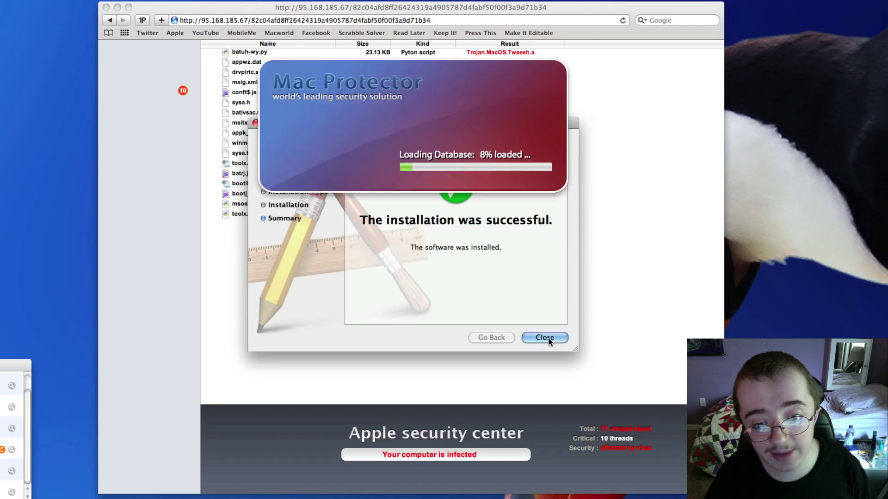
- Close the installer and browse MacProtector's Control Center, System Info, Settings and About tabs, ending on Scan
{"action": "left_click", "coordinate": [548, 338]}
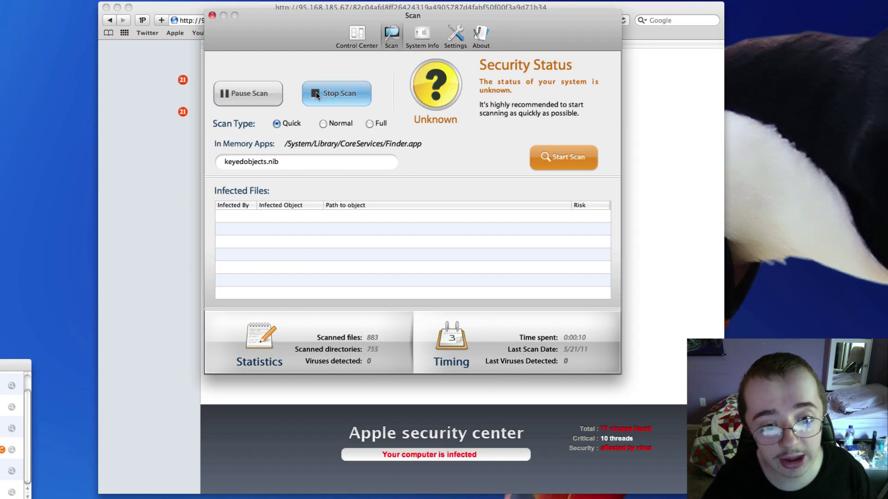
{"action": "left_click", "coordinate": [357, 33]}
{"action": "left_click", "coordinate": [392, 33]}
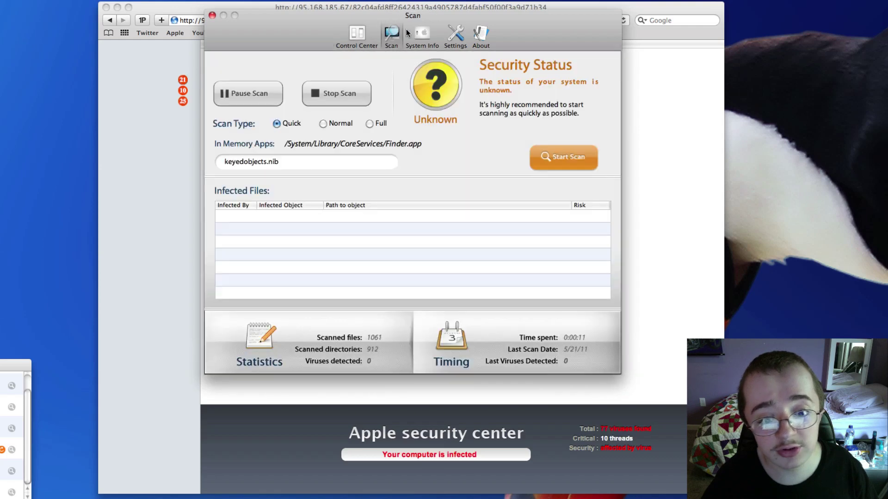
{"action": "left_click", "coordinate": [422, 33]}
{"action": "left_click", "coordinate": [426, 33]}
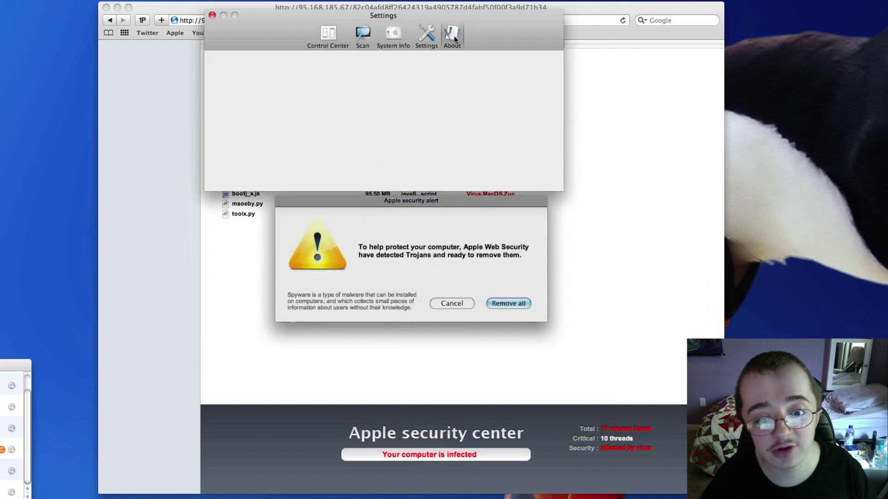
{"action": "left_click", "coordinate": [454, 40]}
{"action": "left_click", "coordinate": [361, 37]}
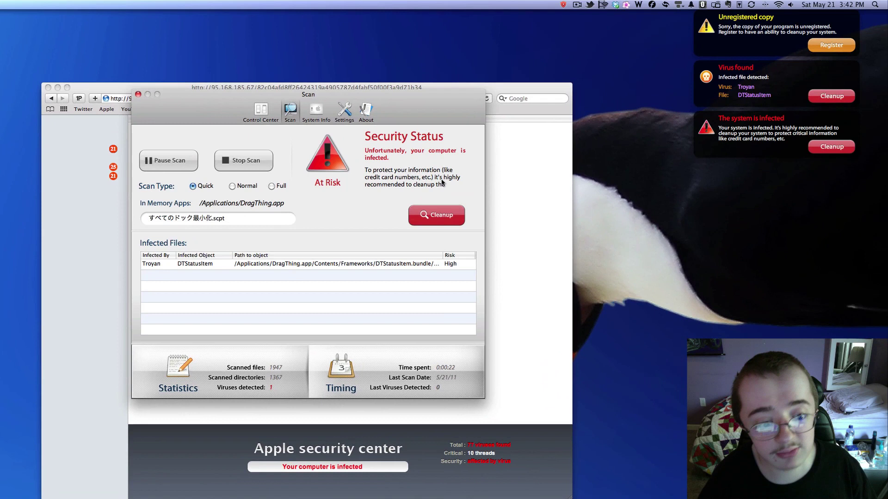
- Choose Cleanup on the infection notice, then Register to reach the $79.95 licence order form
{"action": "left_click", "coordinate": [822, 148]}
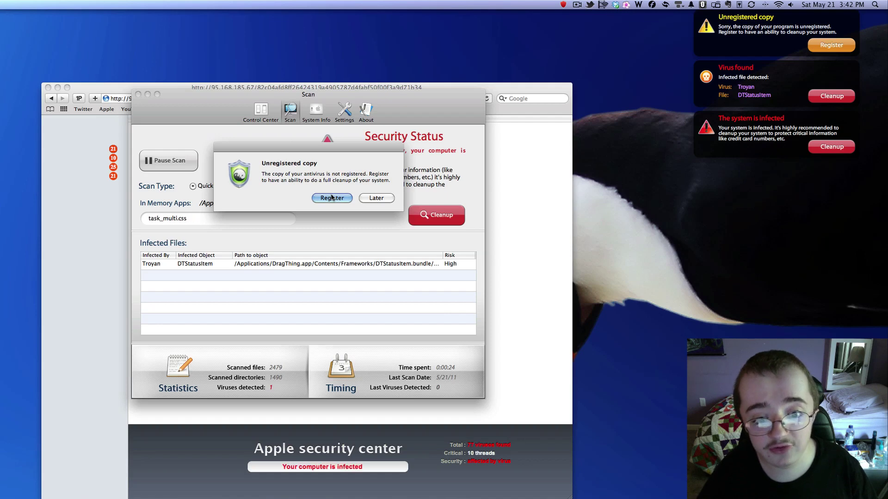
{"action": "left_click", "coordinate": [331, 197]}
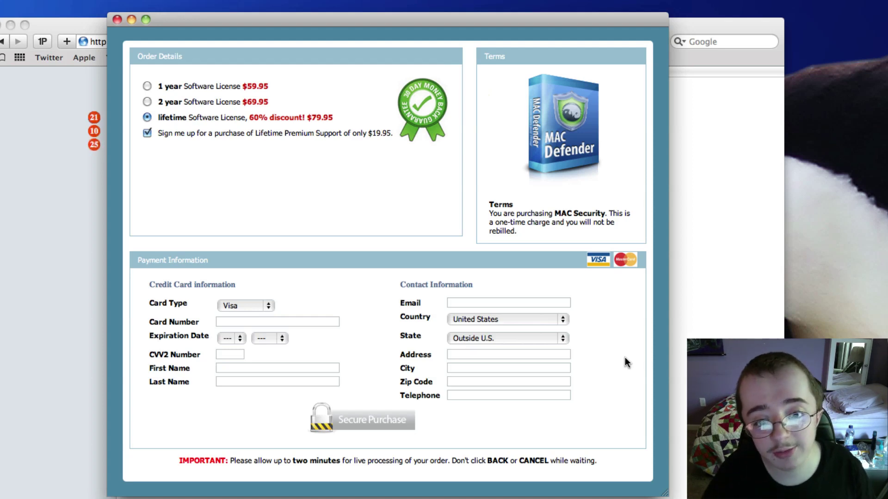
- Close the order form and Register dialog, then run Cleanup from MacProtector's menu-bar icon
{"action": "left_click", "coordinate": [117, 19]}
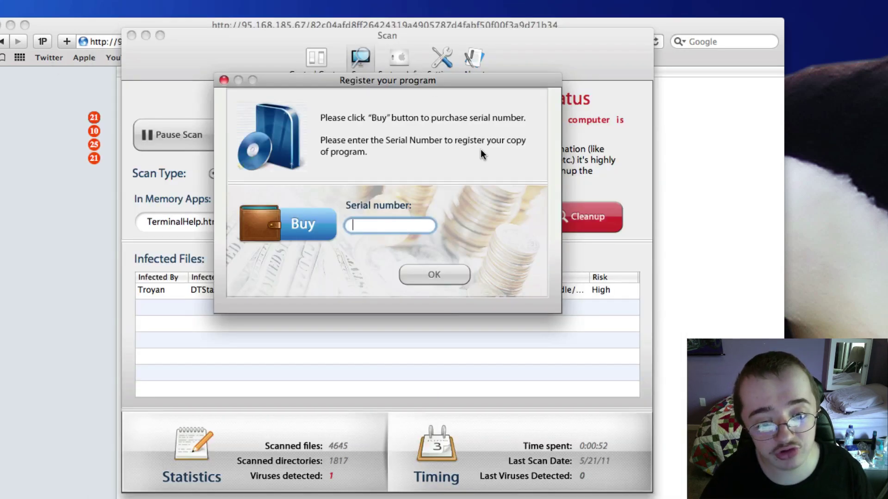
{"action": "left_click", "coordinate": [224, 79]}
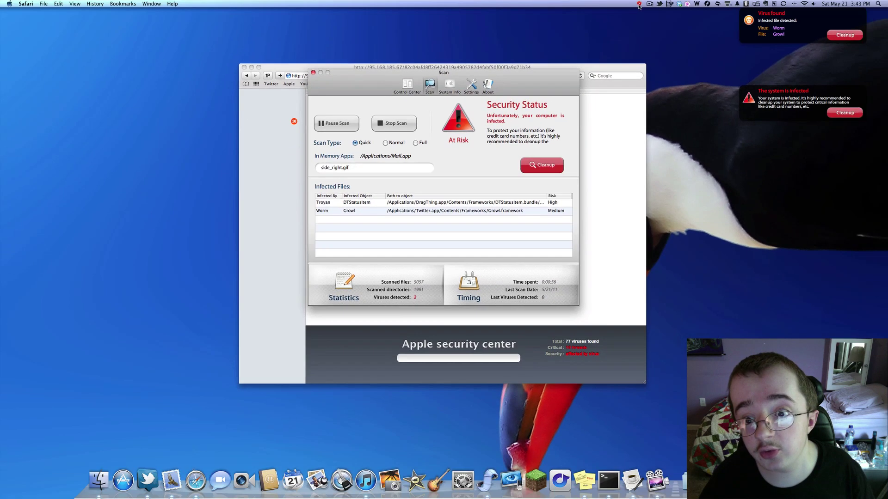
{"action": "left_click", "coordinate": [639, 4]}
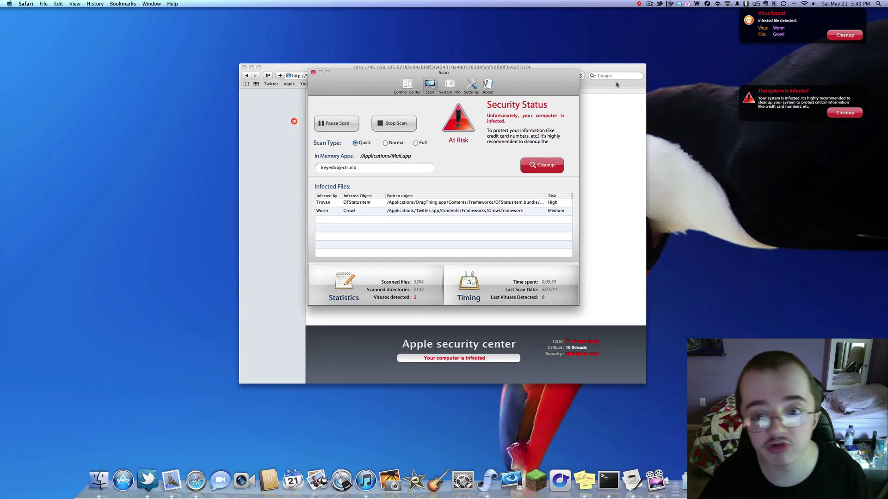
{"action": "left_click", "coordinate": [639, 4]}
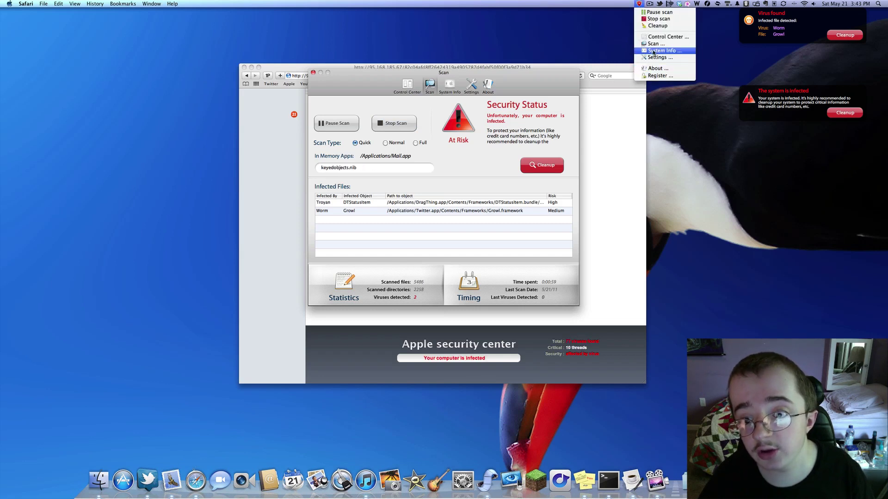
{"action": "left_click", "coordinate": [657, 25]}
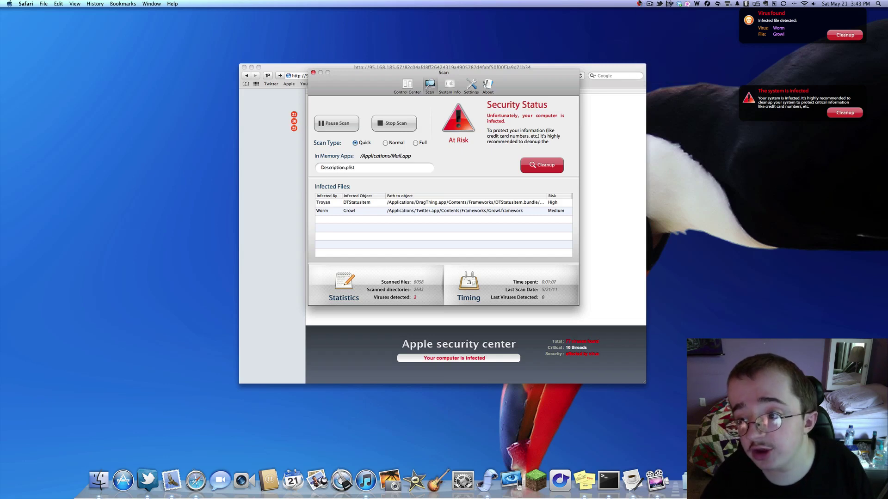
- Launch Activity Monitor via Spotlight, dismissing the Virus found notice and closing MacProtector's scan window
{"action": "key", "text": "super+space"}
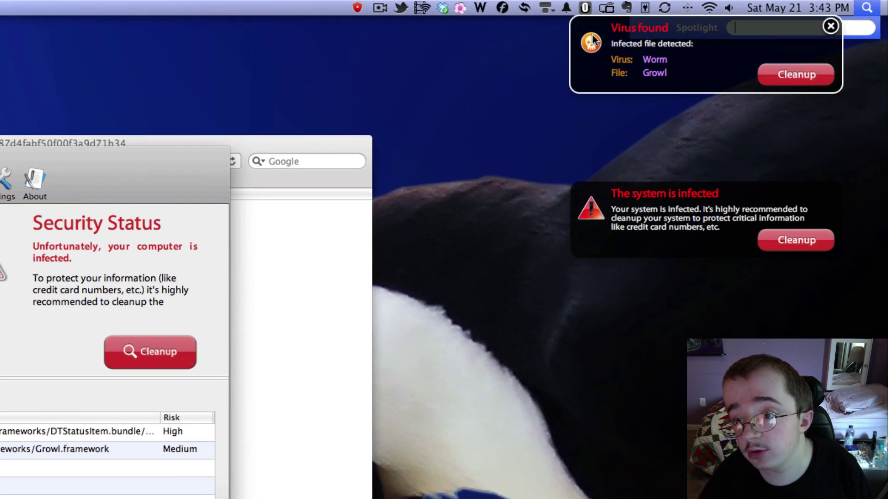
{"action": "left_click", "coordinate": [827, 27]}
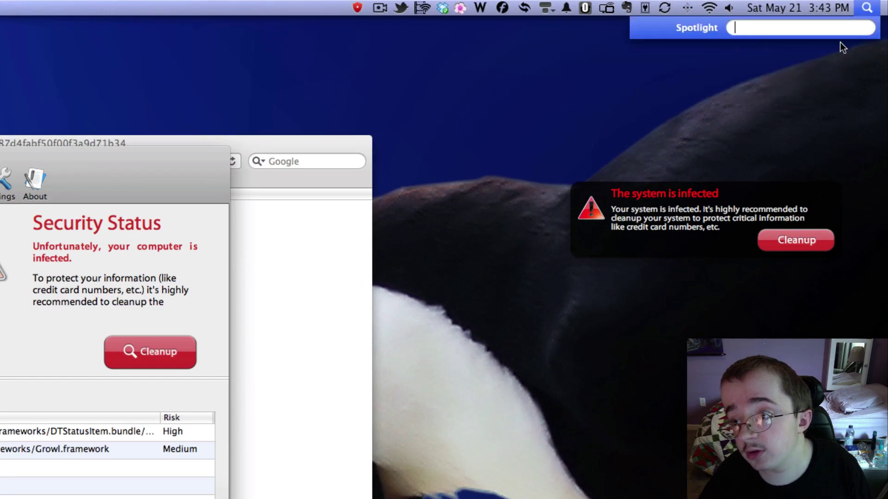
{"action": "type", "text": "ac"}
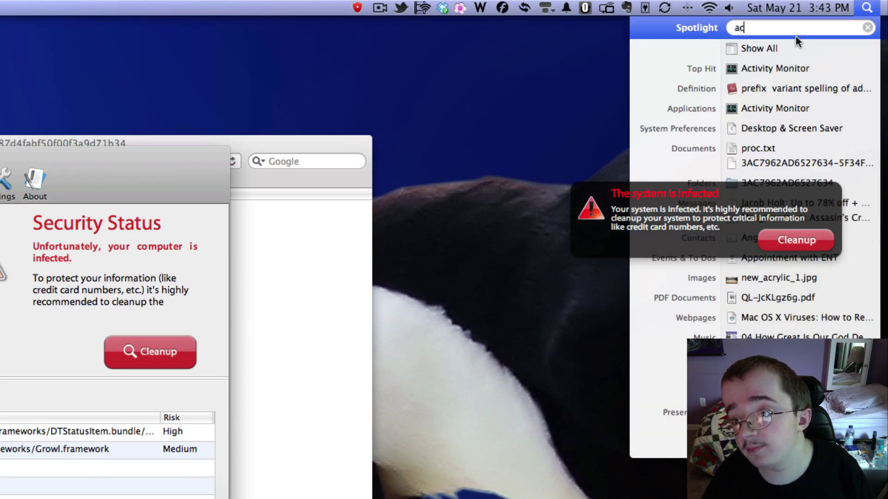
{"action": "key", "text": "Escape"}
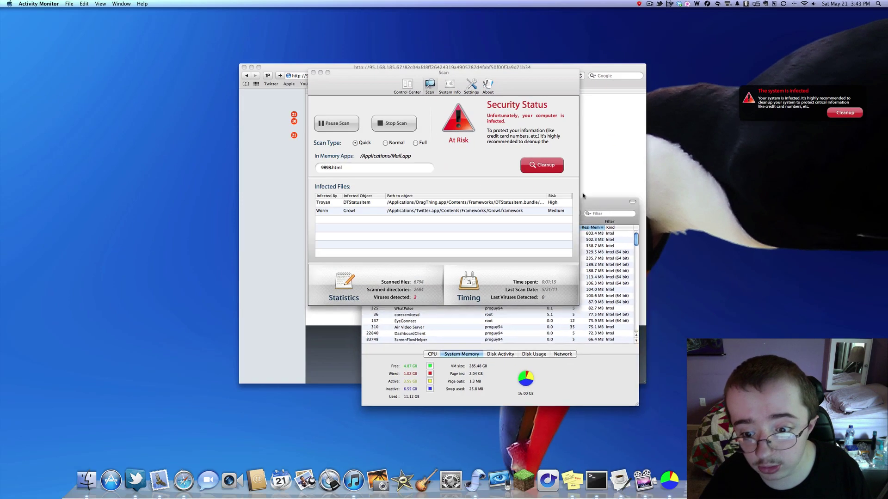
{"action": "left_click_drag", "start_coordinate": [311, 431], "coordinate": [0, 244]}
{"action": "left_click_drag", "start_coordinate": [201, 114], "coordinate": [314, 127]}
{"action": "left_click", "coordinate": [363, 96]}
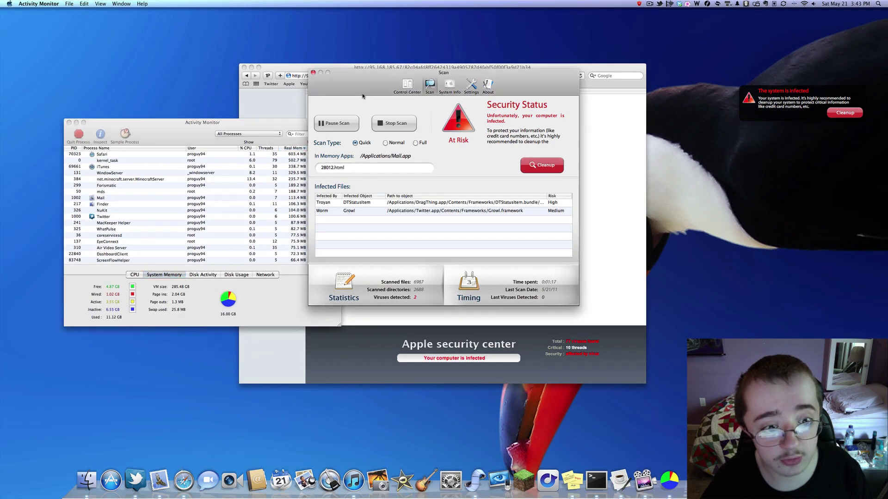
{"action": "left_click", "coordinate": [315, 73]}
{"action": "left_click_drag", "start_coordinate": [258, 122], "coordinate": [484, 118]}
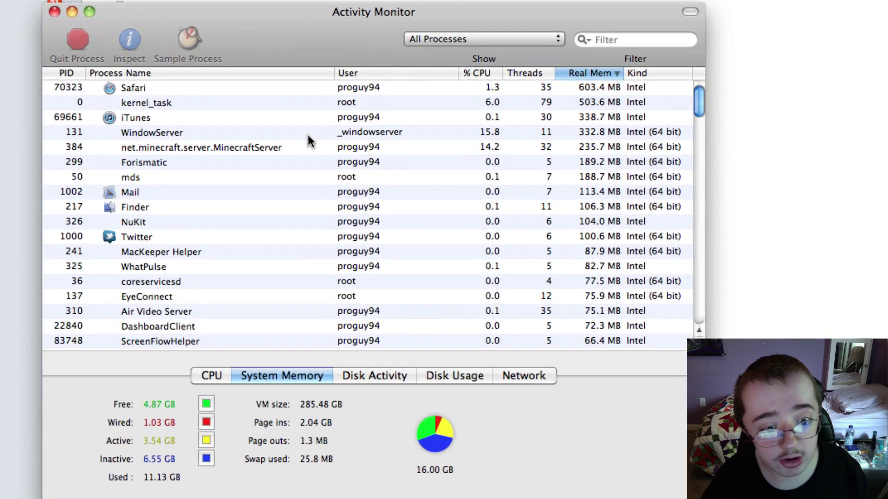
- Filter processes for 'mac', force quit MacProtector, and close the fake alert page
{"action": "scroll", "coordinate": [359, 184], "scroll_direction": "down", "scroll_amount": 3}
{"action": "scroll", "coordinate": [353, 149], "scroll_direction": "down", "scroll_amount": 1}
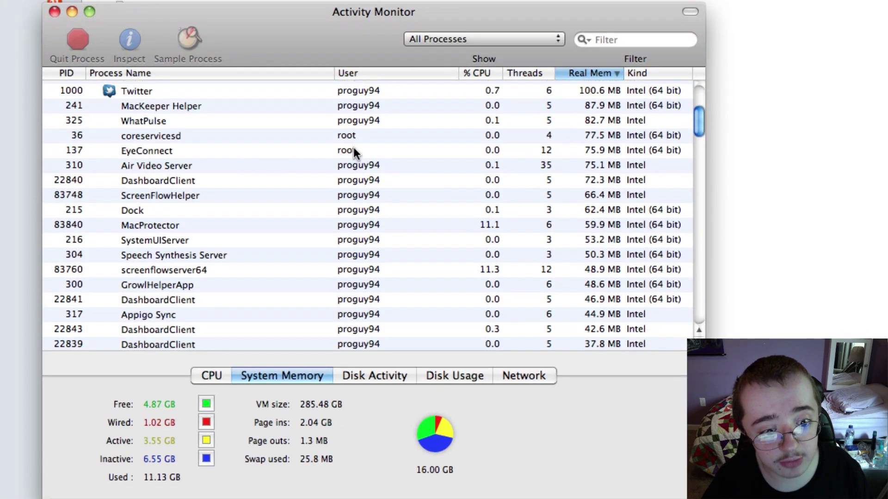
{"action": "left_click", "coordinate": [624, 44]}
{"action": "type", "text": "ma"}
{"action": "key", "text": "BackSpace"}
{"action": "key", "text": "BackSpace"}
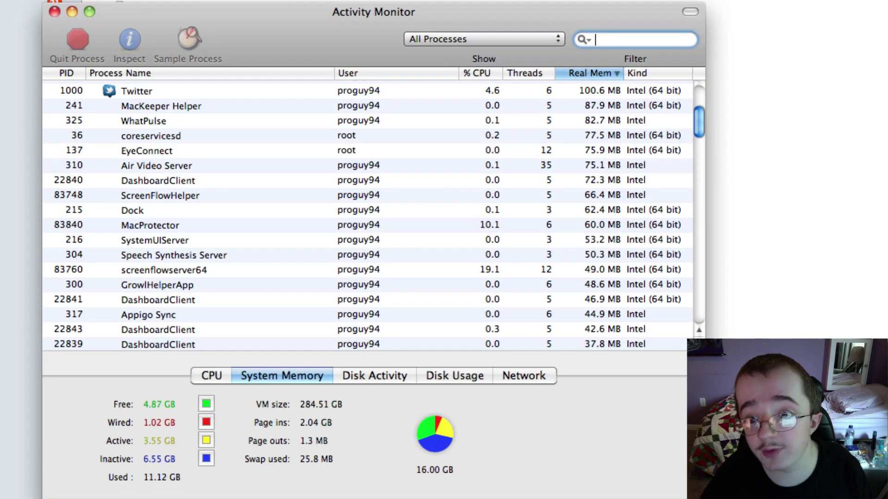
{"action": "type", "text": "mac"}
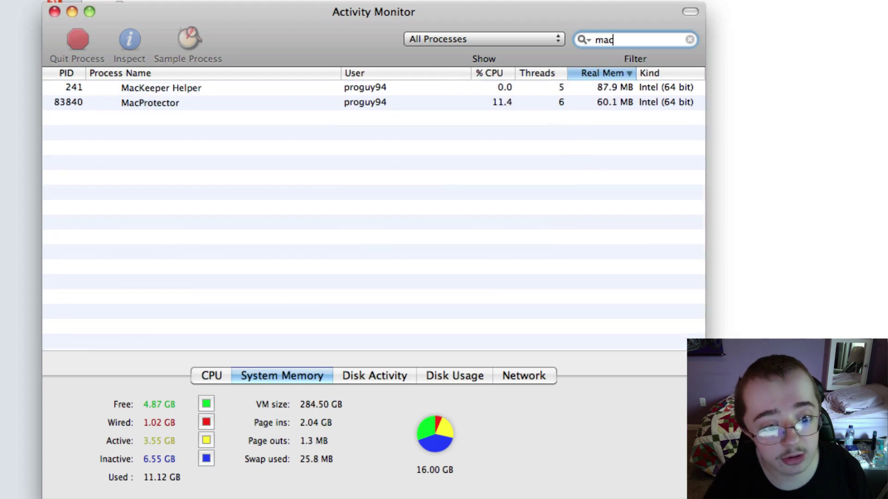
{"action": "left_click", "coordinate": [223, 98]}
{"action": "left_click", "coordinate": [81, 39]}
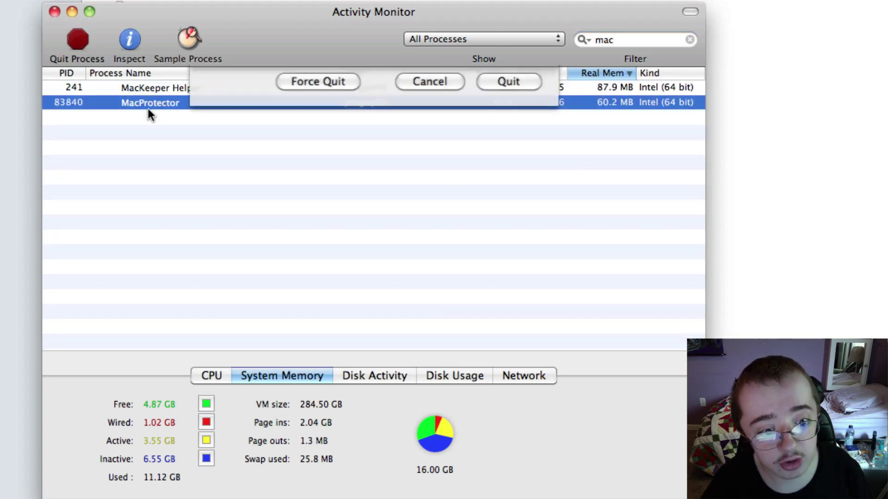
{"action": "left_click", "coordinate": [336, 159]}
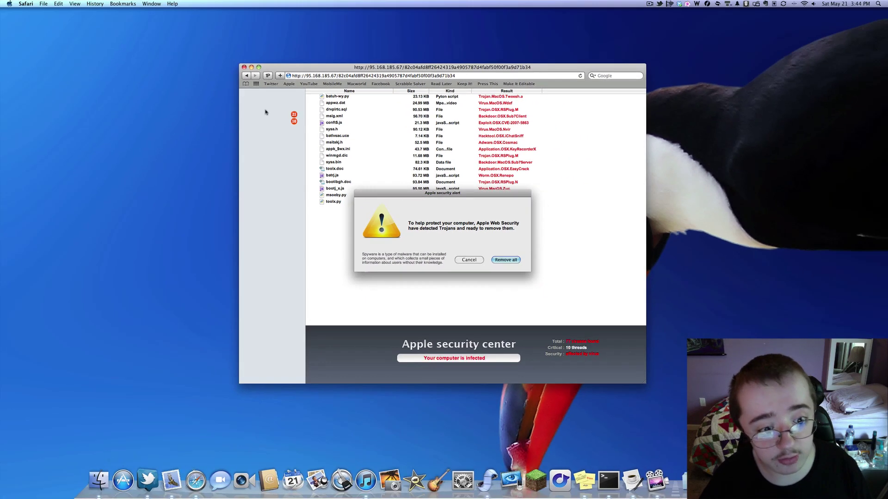
{"action": "left_click", "coordinate": [243, 67]}
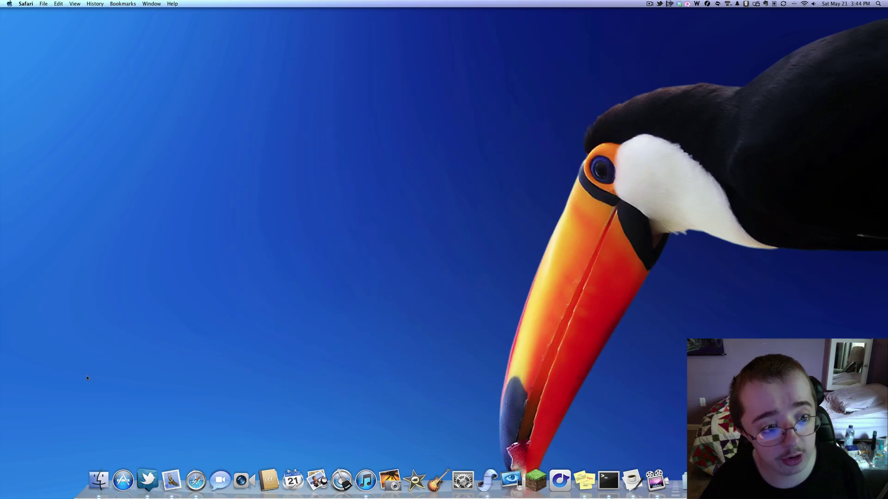
- Open a Finder window on the Applications folder and locate the MacProtector app
{"action": "left_click", "coordinate": [105, 495]}
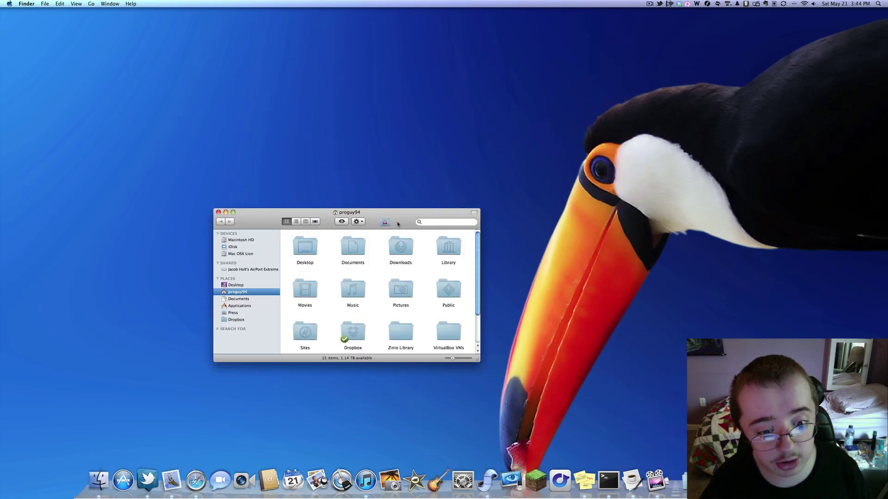
{"action": "left_click_drag", "start_coordinate": [366, 216], "coordinate": [444, 200]}
{"action": "left_click", "coordinate": [318, 289]}
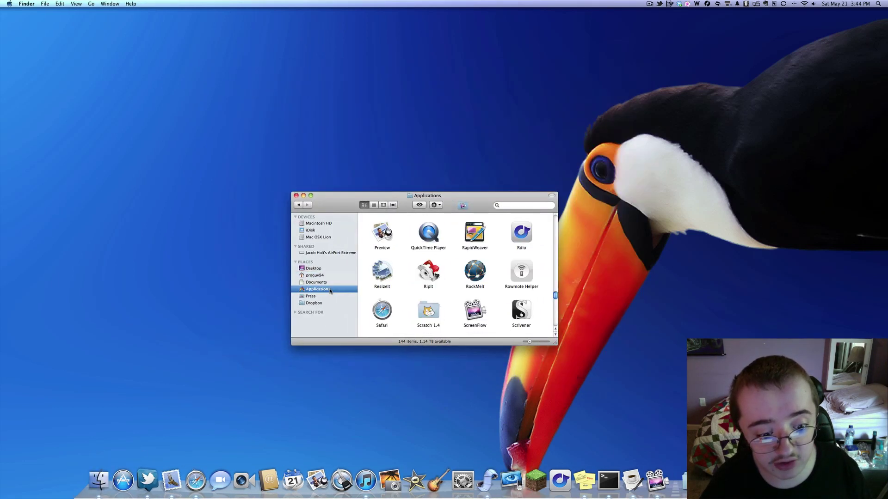
{"action": "scroll", "coordinate": [441, 264], "scroll_direction": "down", "scroll_amount": 10}
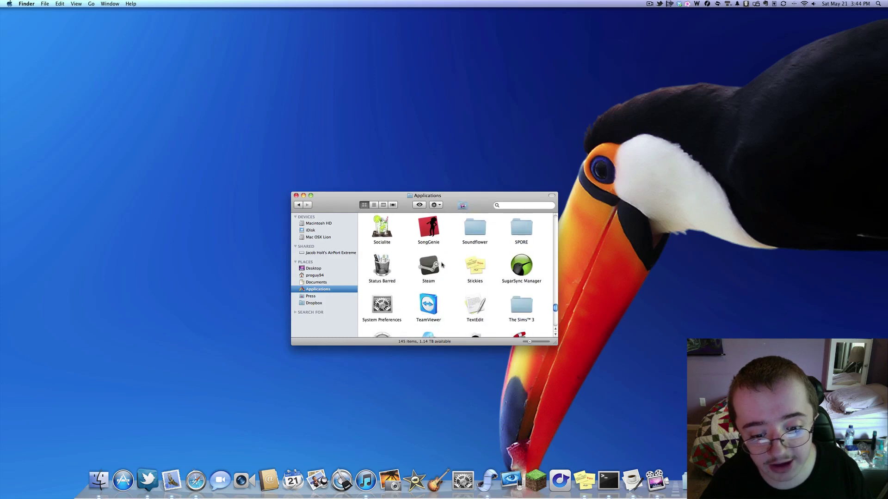
{"action": "type", "text": "mac a"}
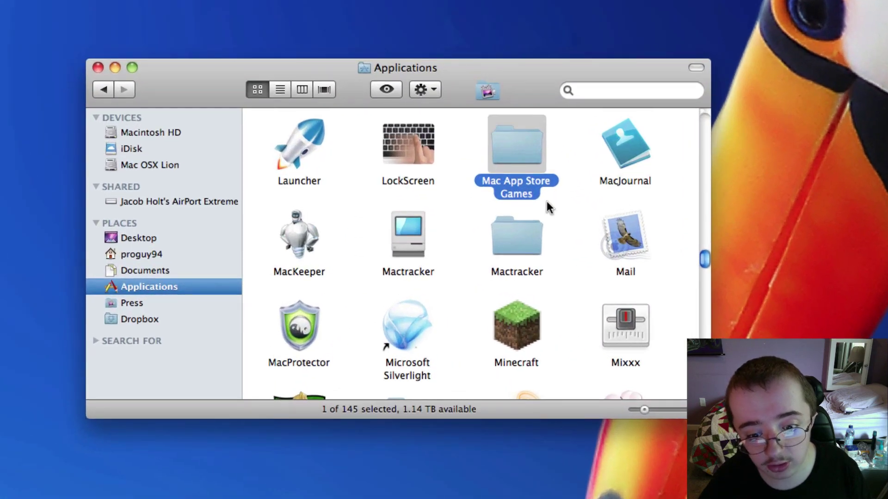
{"action": "scroll", "coordinate": [455, 231], "scroll_direction": "down", "scroll_amount": 5}
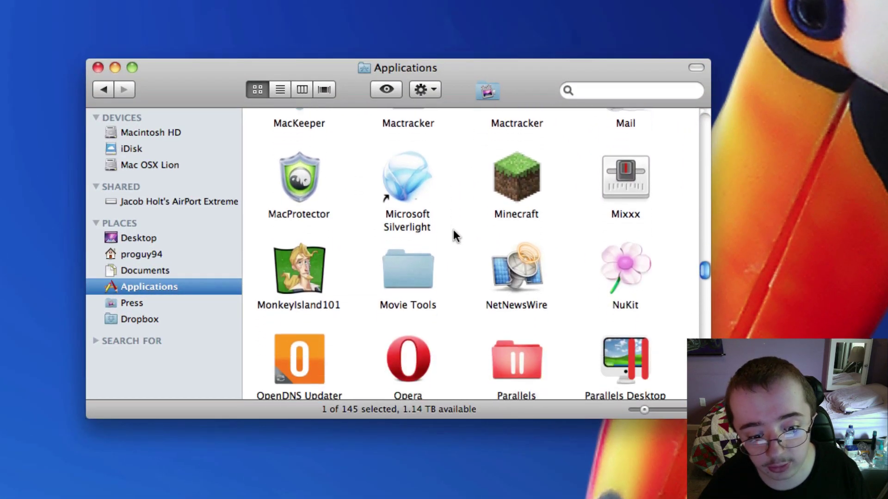
{"action": "type", "text": "pen"}
{"action": "scroll", "coordinate": [456, 234], "scroll_direction": "down", "scroll_amount": 6}
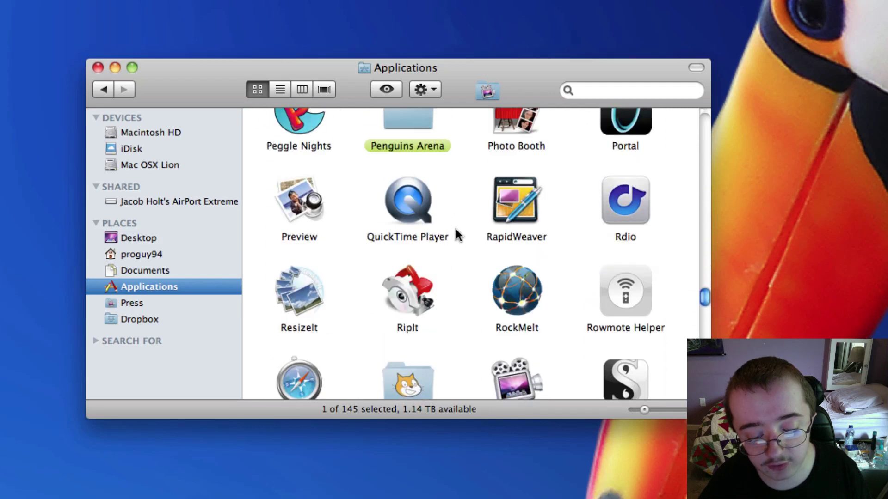
{"action": "scroll", "coordinate": [456, 234], "scroll_direction": "up", "scroll_amount": 5}
{"action": "type", "text": "mac"}
{"action": "scroll", "coordinate": [456, 228], "scroll_direction": "up", "scroll_amount": 5}
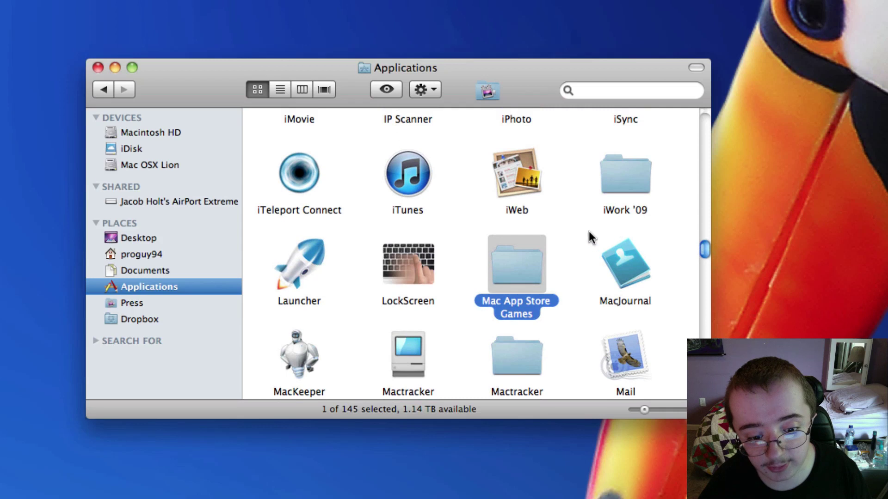
{"action": "scroll", "coordinate": [589, 237], "scroll_direction": "down", "scroll_amount": 4}
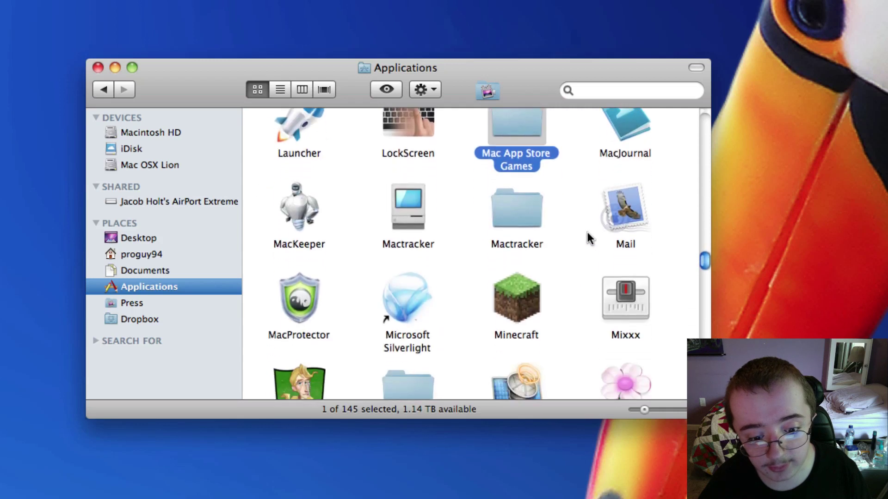
- Move the MacProtector app from Applications to the Trash
{"action": "left_click", "coordinate": [296, 296]}
{"action": "scroll", "coordinate": [386, 330], "scroll_direction": "down", "scroll_amount": 1}
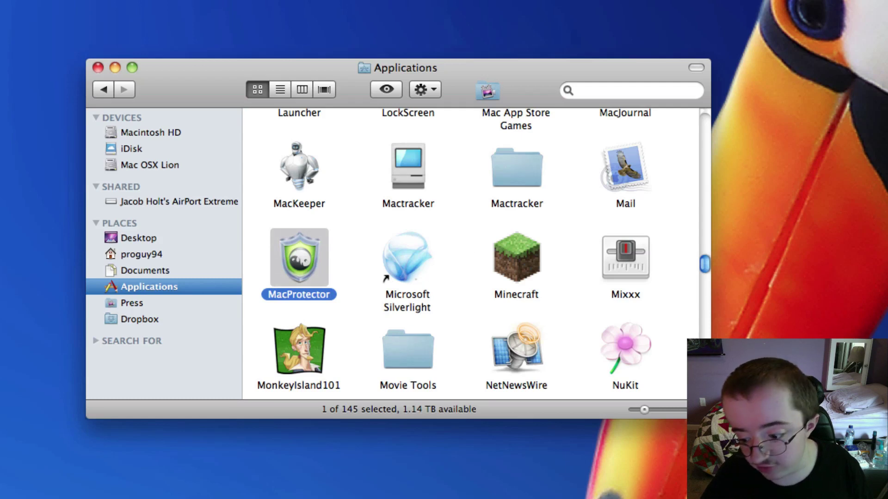
{"action": "key", "text": "super+BackSpace"}
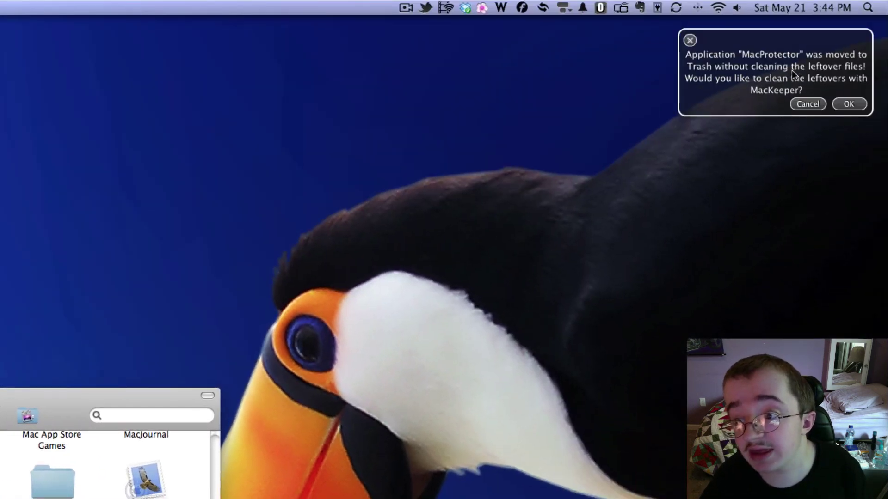
- Remove MacProtector and its com.aple.sv leftovers (2.7 MB) in Wise Uninstaller, then quit MacKeeper
{"action": "left_click", "coordinate": [862, 111]}
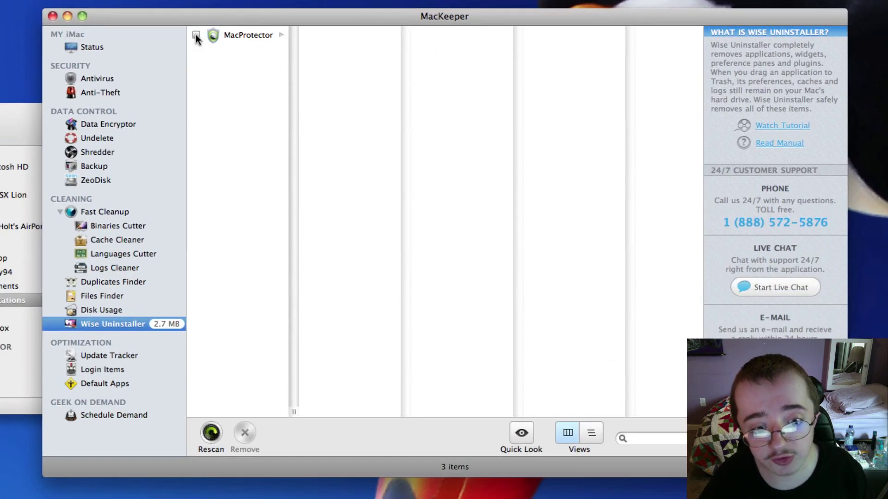
{"action": "left_click", "coordinate": [196, 36]}
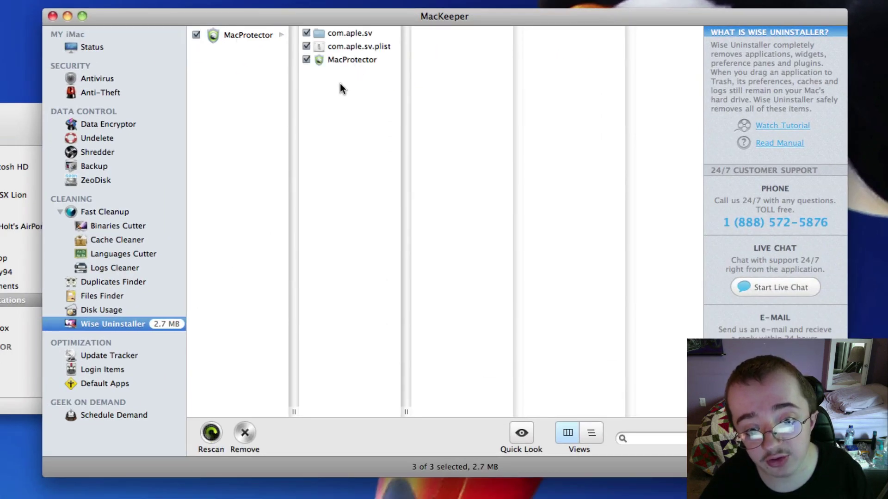
{"action": "left_click", "coordinate": [245, 433]}
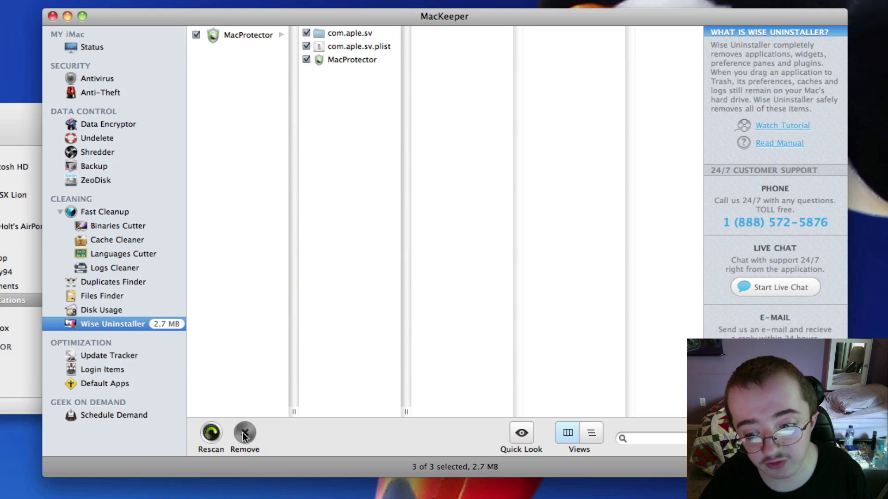
{"action": "left_click", "coordinate": [555, 97]}
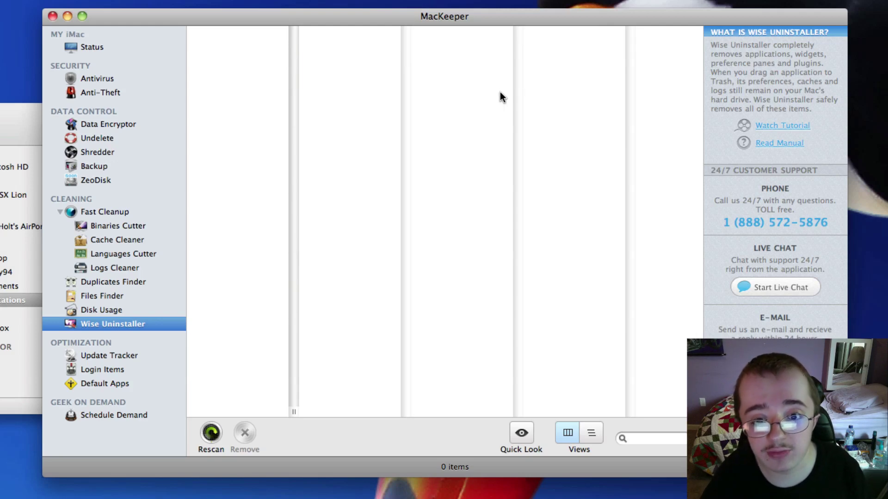
{"action": "key", "text": "super+q"}
- Close Finder, delete MacProtector from the Accounts login items, and quit System Preferences
{"action": "key", "text": "super+w"}
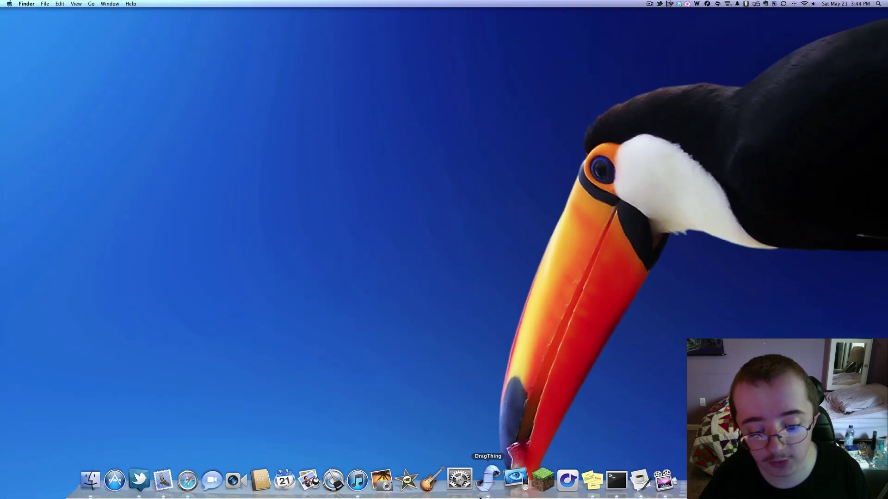
{"action": "left_click", "coordinate": [459, 480]}
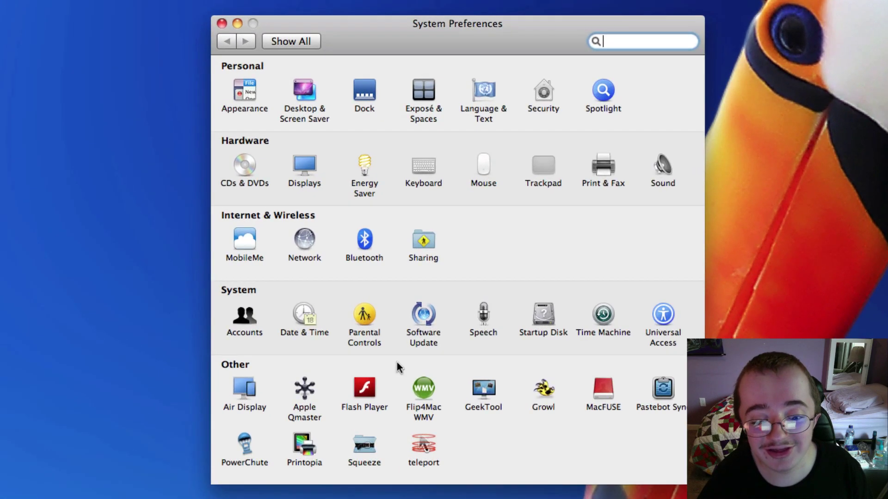
{"action": "left_click", "coordinate": [246, 319]}
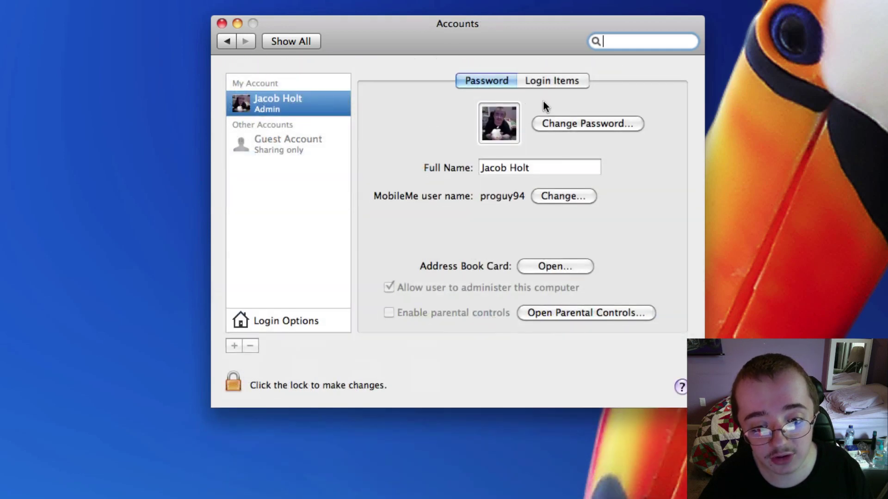
{"action": "left_click", "coordinate": [551, 79]}
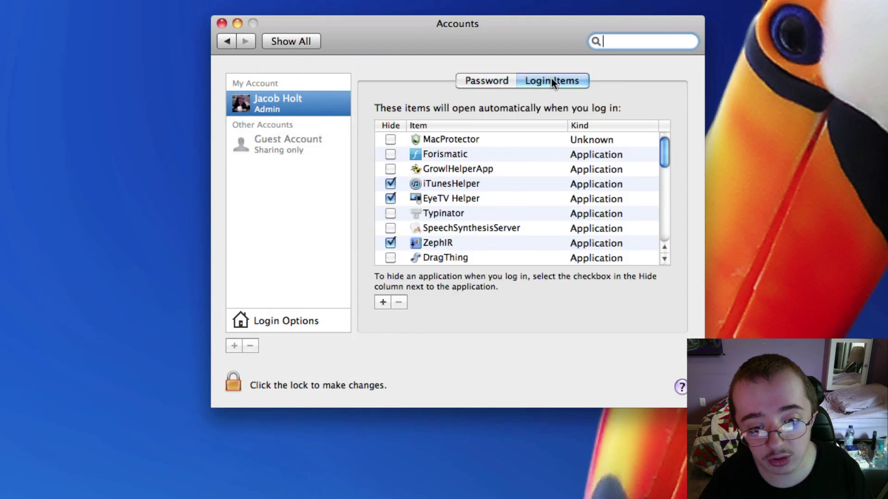
{"action": "left_click", "coordinate": [459, 144]}
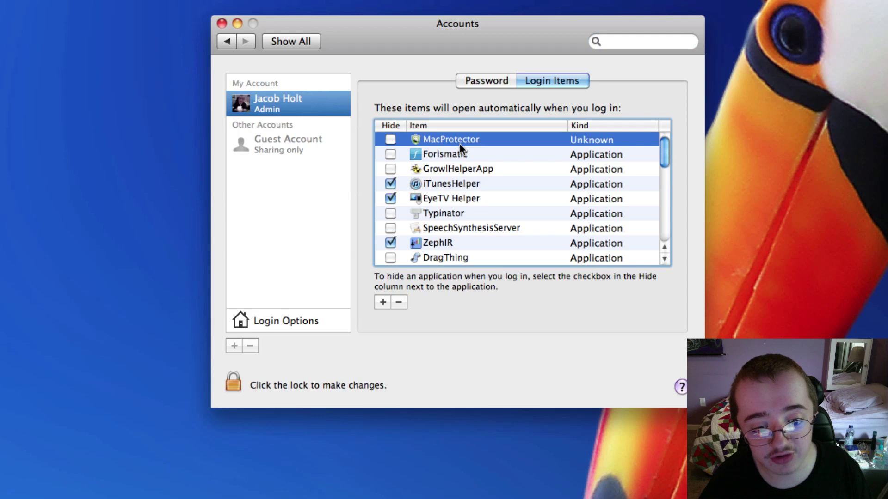
{"action": "left_click", "coordinate": [398, 302]}
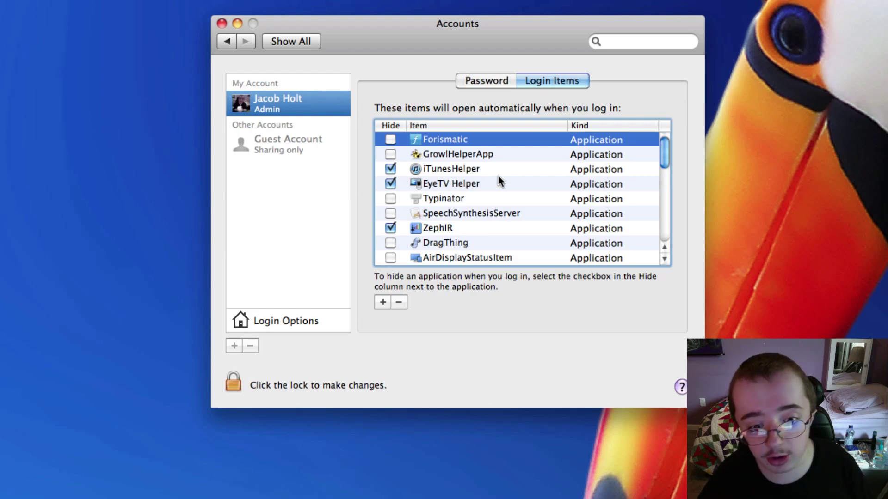
{"action": "key", "text": "super+q"}
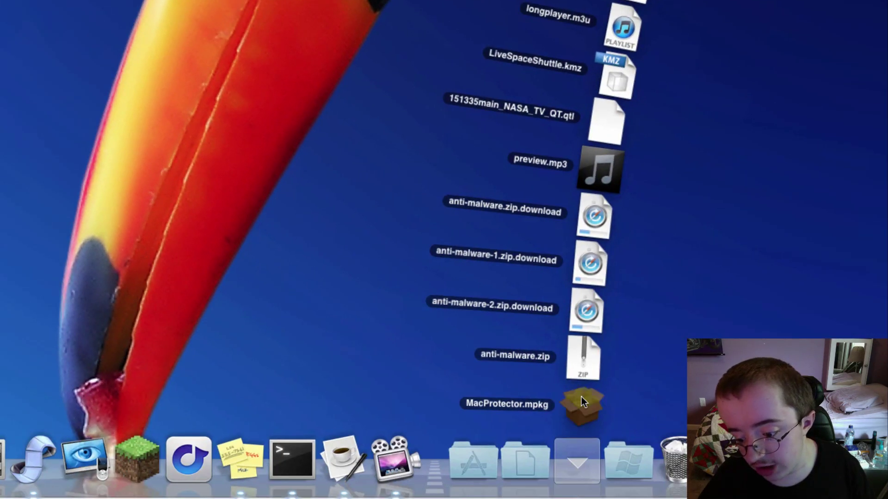
- Open the Downloads folder from the Dock's Downloads stack in a Finder window
{"action": "left_click", "coordinate": [581, 397]}
{"action": "left_click", "coordinate": [575, 459]}
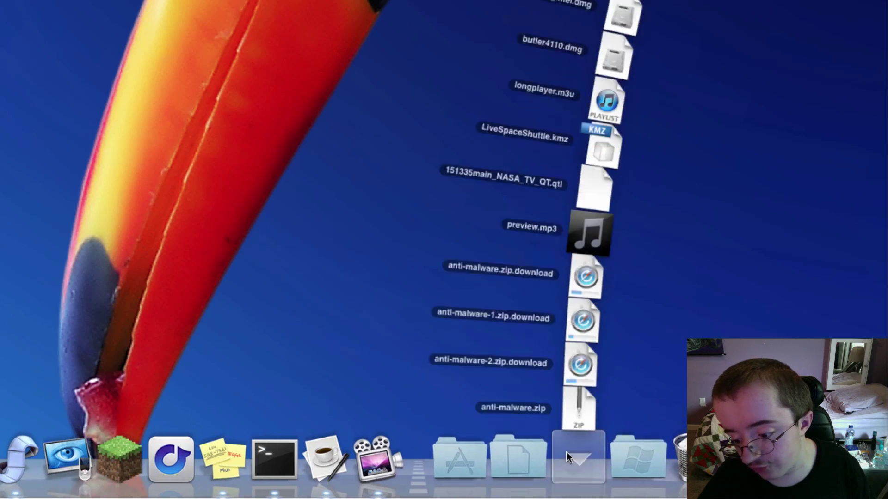
{"action": "left_click", "coordinate": [581, 403]}
{"action": "left_click", "coordinate": [599, 454]}
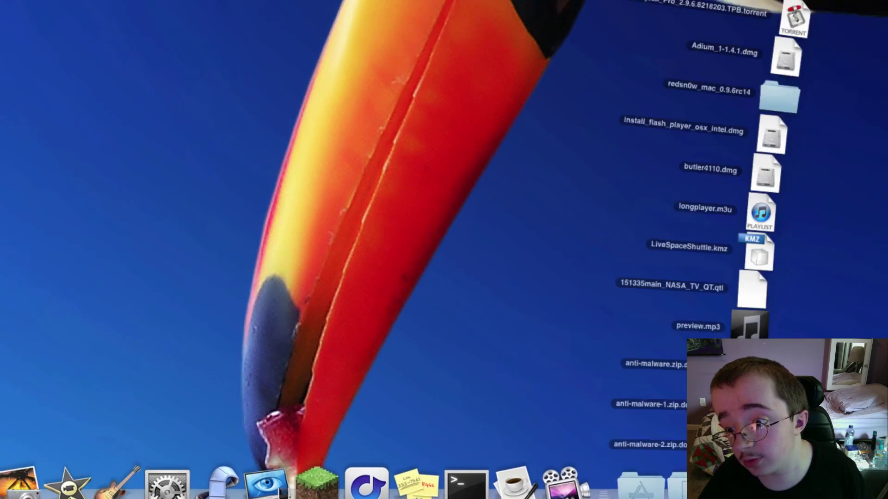
{"action": "left_click", "coordinate": [582, 4]}
- Select the three anti-malware download files and move them to the Trash, leaving 65 items
{"action": "scroll", "coordinate": [462, 167], "scroll_direction": "down", "scroll_amount": 15}
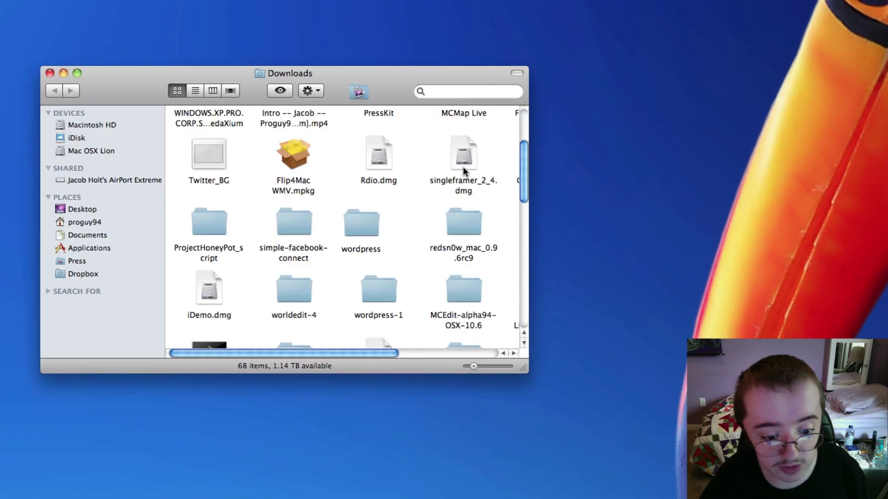
{"action": "left_click_drag", "start_coordinate": [378, 305], "coordinate": [266, 300]}
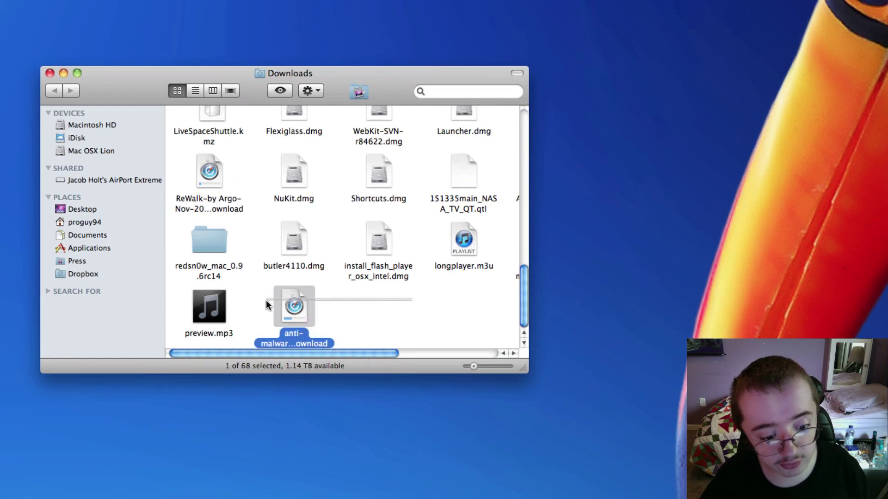
{"action": "scroll", "coordinate": [380, 300], "scroll_direction": "right", "scroll_amount": 5}
{"action": "left_click", "coordinate": [393, 302]}
{"action": "left_click_drag", "start_coordinate": [390, 304], "coordinate": [496, 268]}
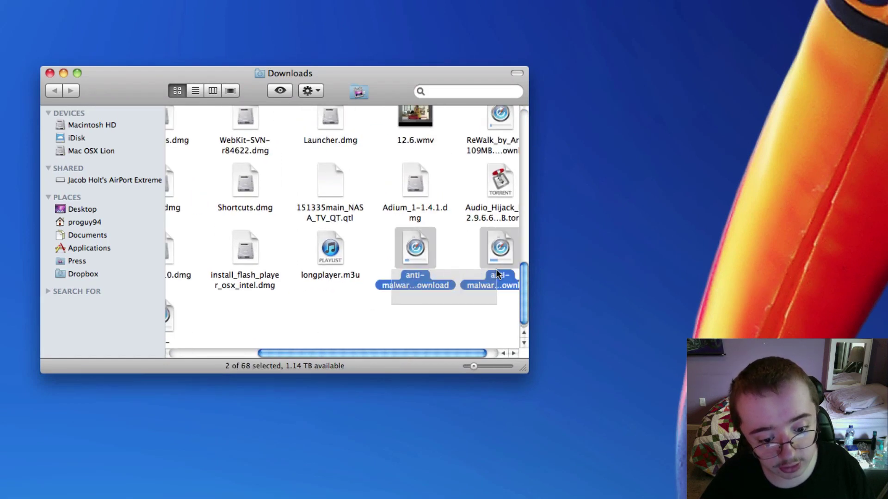
{"action": "scroll", "coordinate": [434, 289], "scroll_direction": "left", "scroll_amount": 2}
{"action": "left_click", "coordinate": [216, 300], "text": "super"}
{"action": "key", "text": "super+BackSpace"}
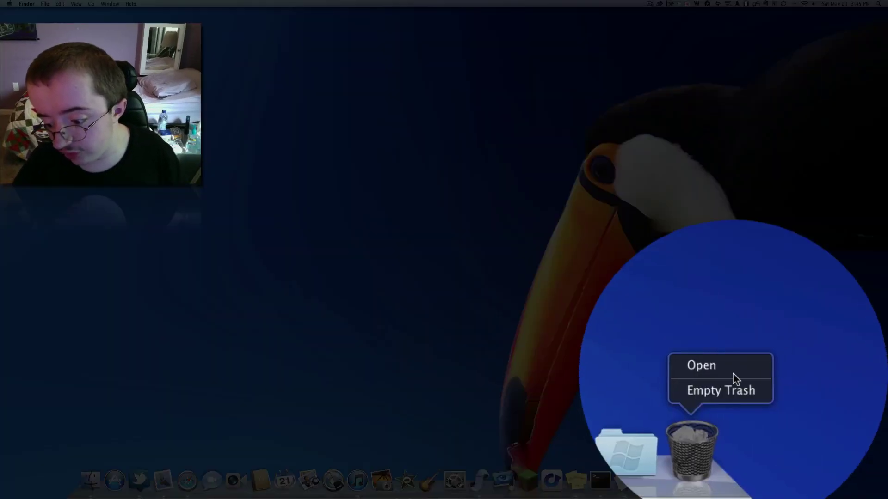
- Choose Empty Trash from the Dock's Trash and confirm deleting its 280 items
{"action": "left_click", "coordinate": [806, 453]}
{"action": "key", "text": "Return"}
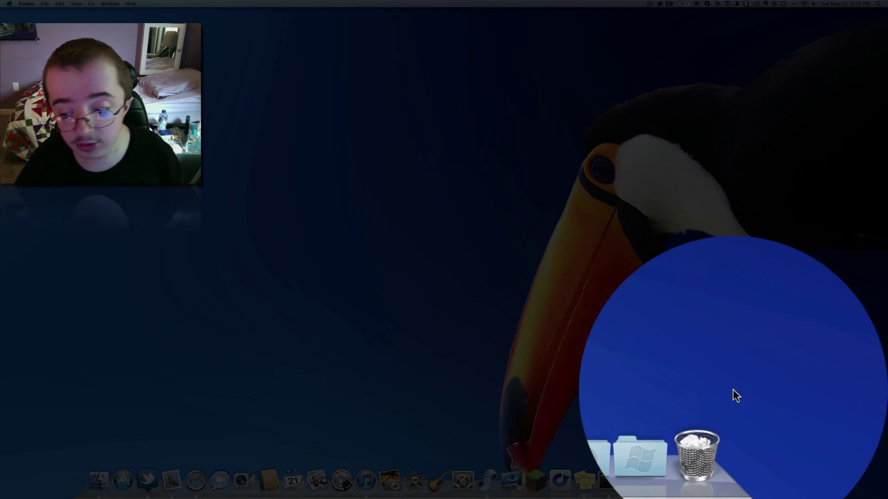